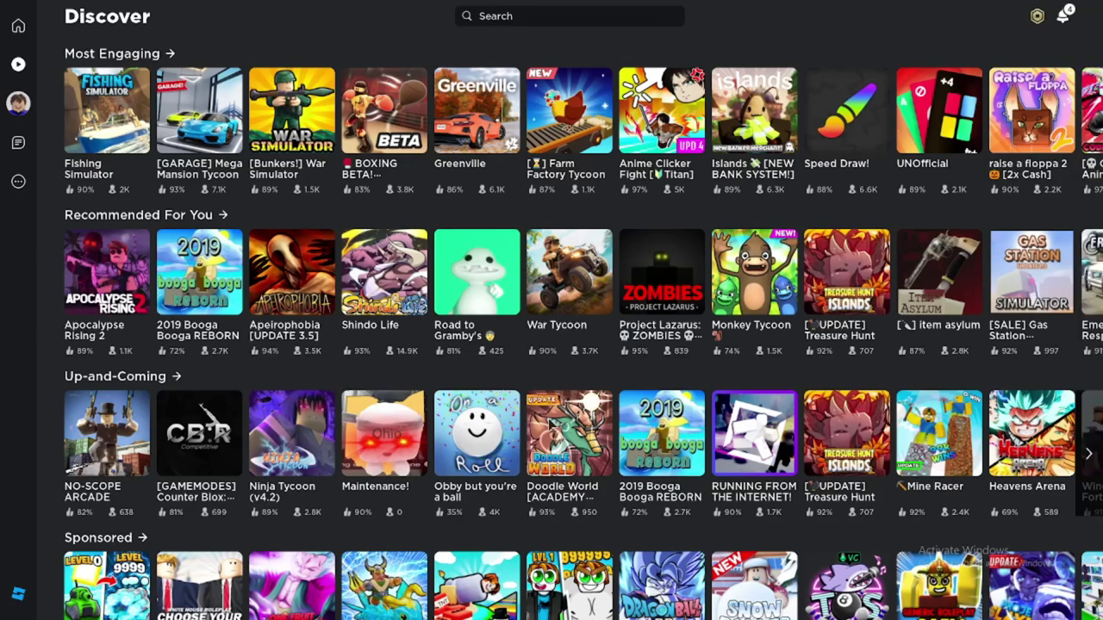
Step: Scroll the Discover page down to the Top Rated row showing Brookhaven RP
scroll(582, 355, down, 3)
scroll(536, 315, down, 1)
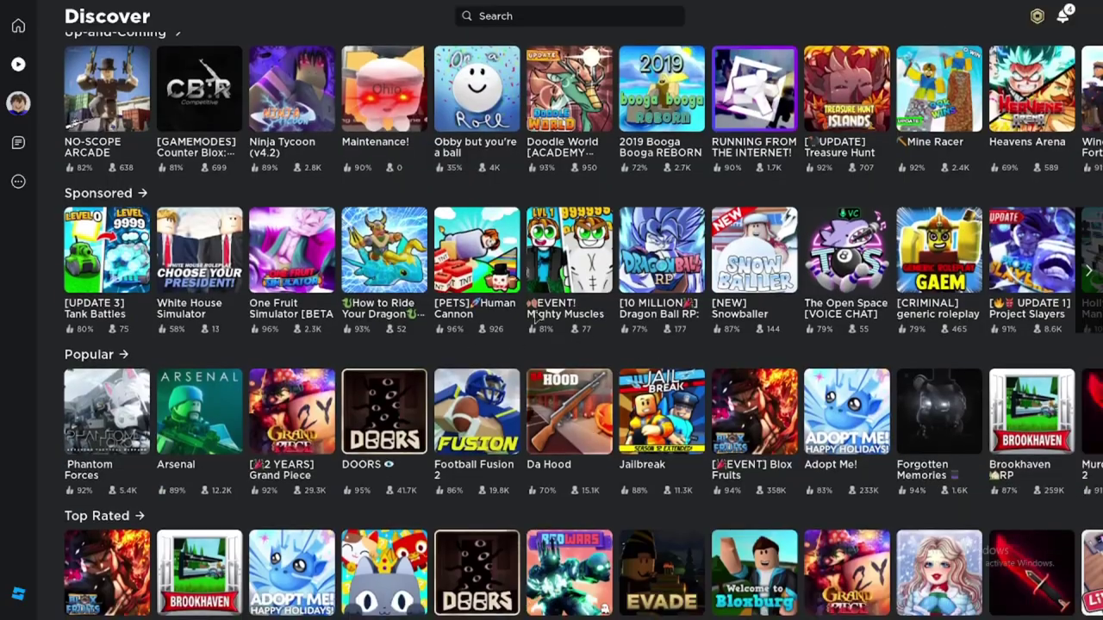
scroll(795, 280, down, 3)
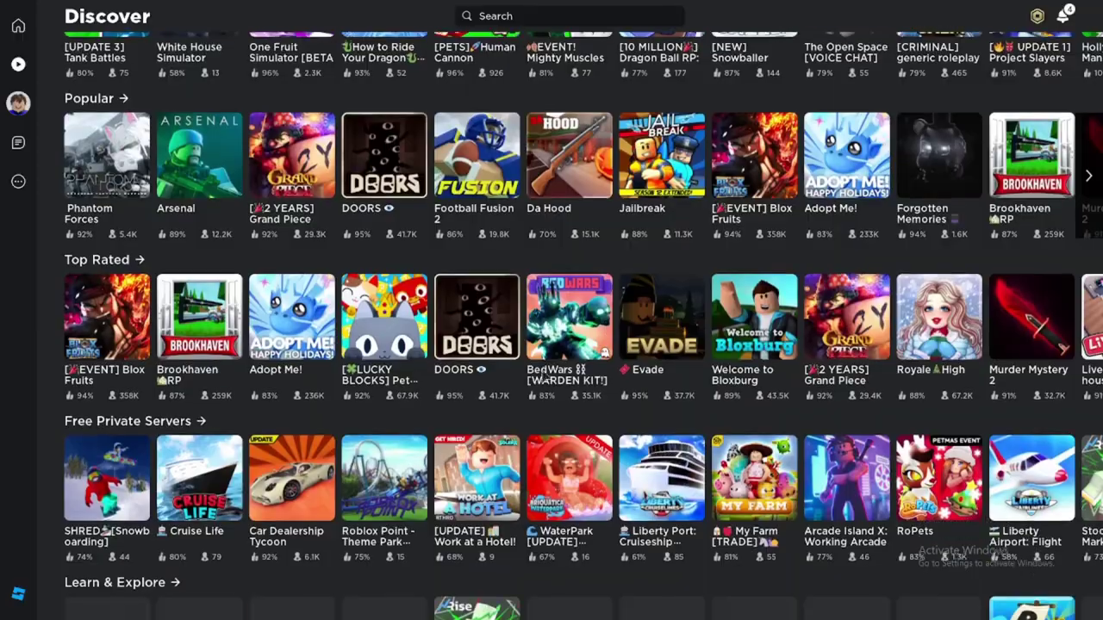
Step: Join Brookhaven RP and walk the avatar around the plaza
click(222, 364)
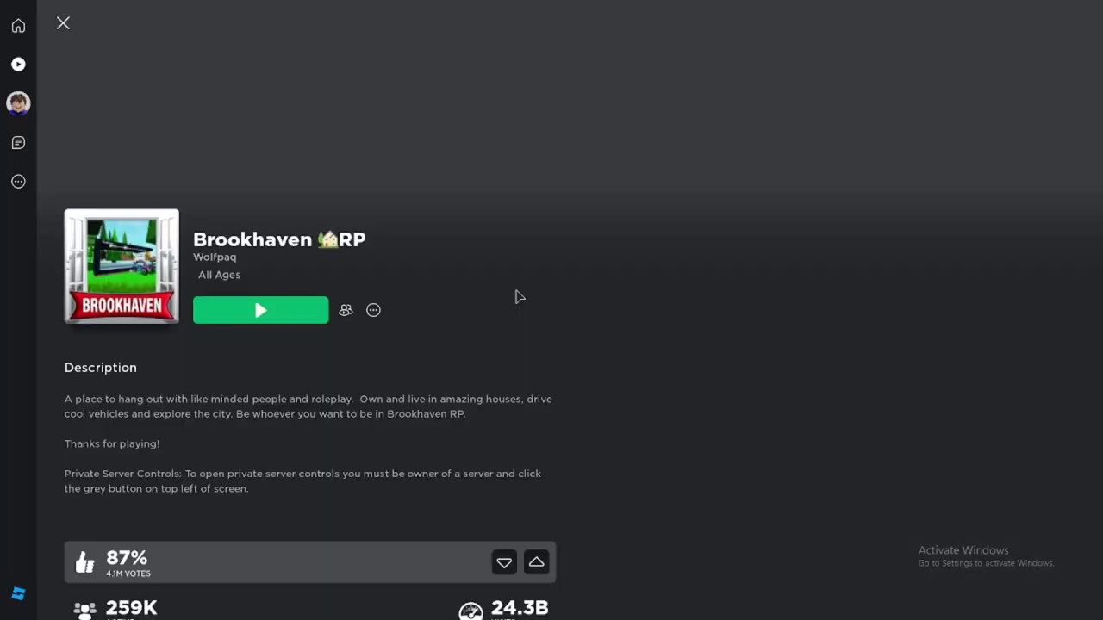
click(290, 312)
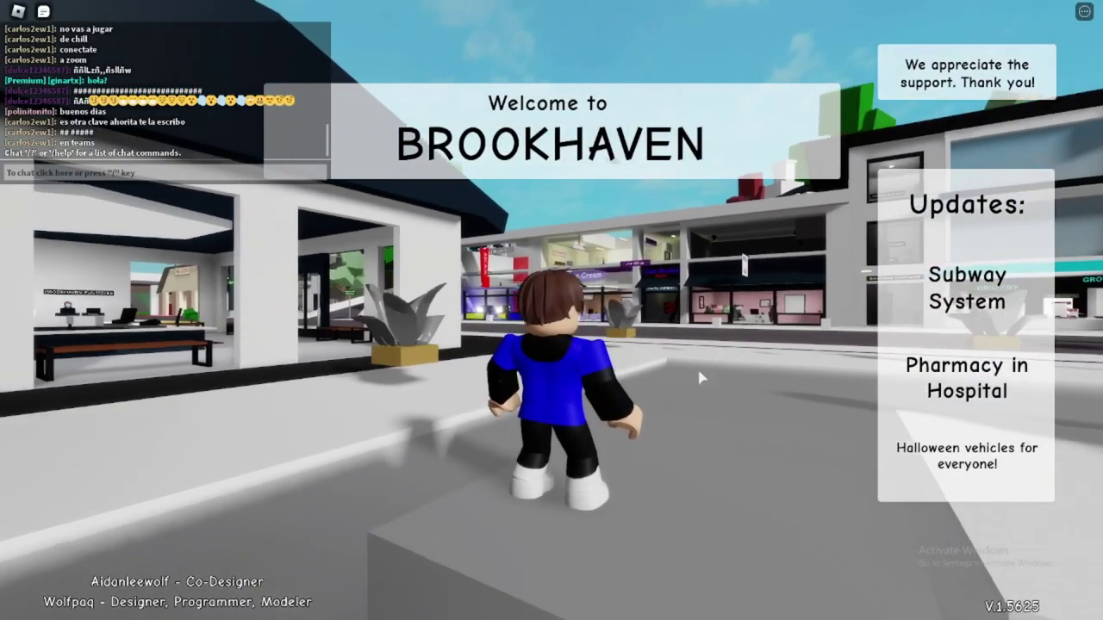
key(a)
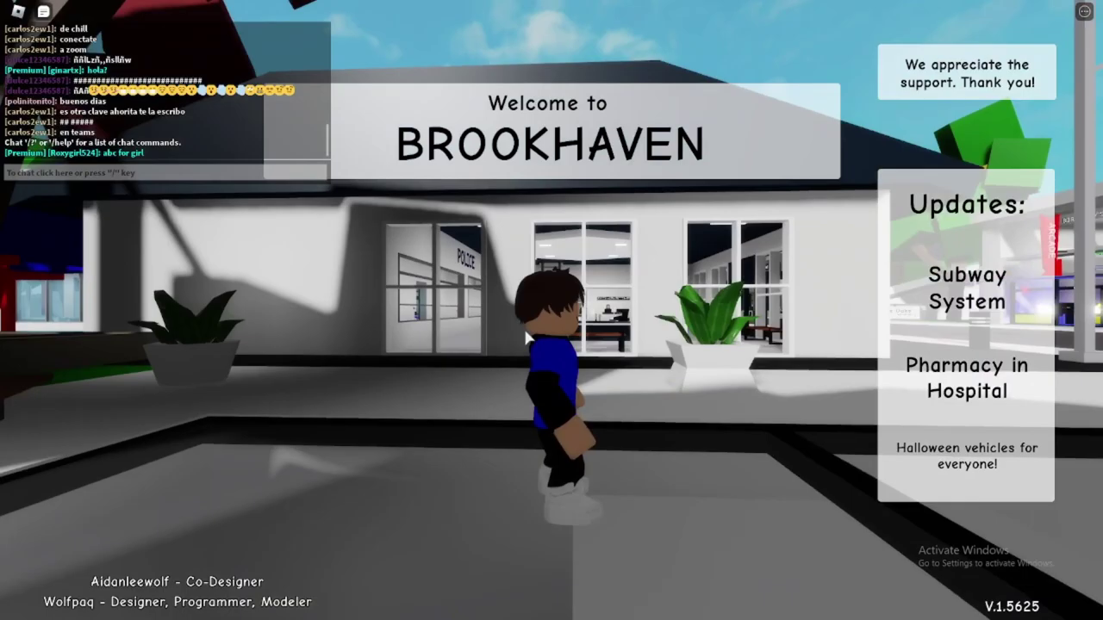
key(a)
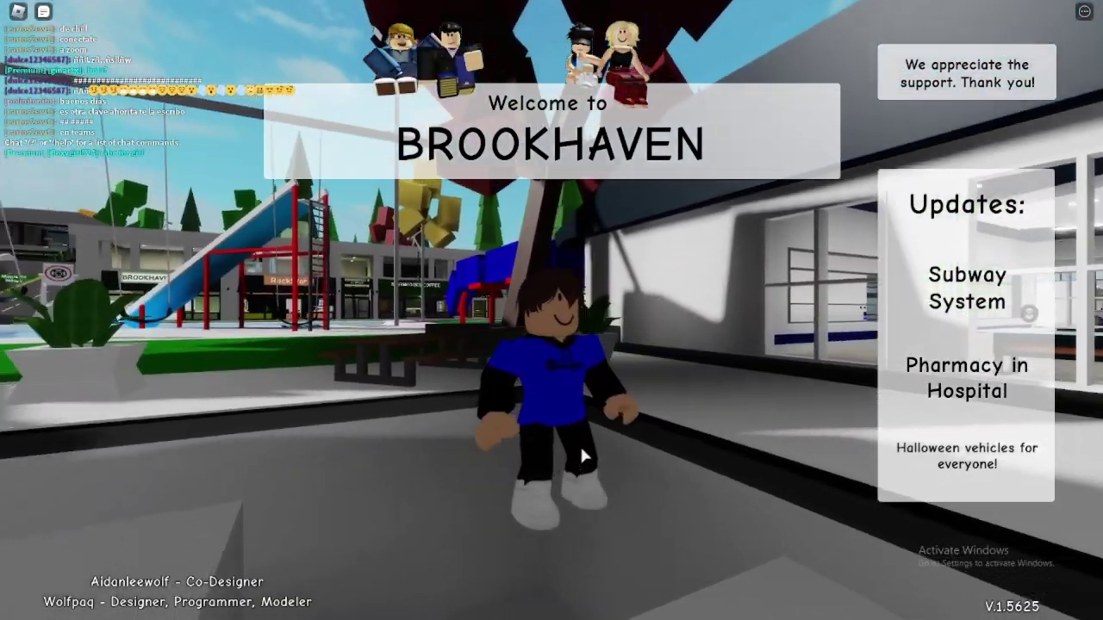
key(a)
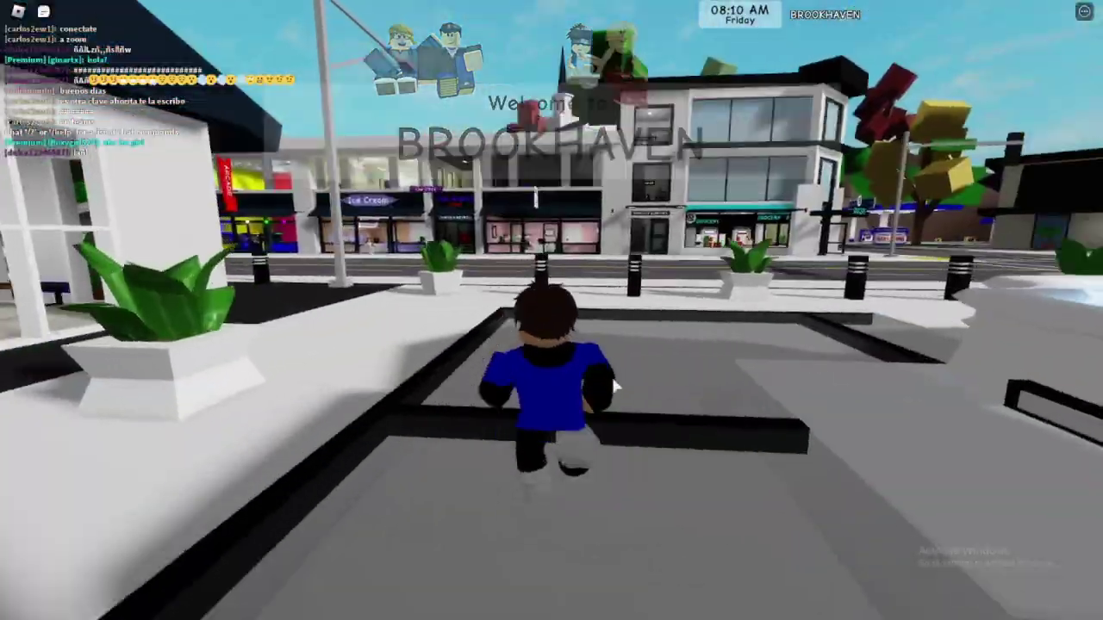
key(a)
Step: Run the avatar along the road, then request Leave Game from the Esc menu
key(w)
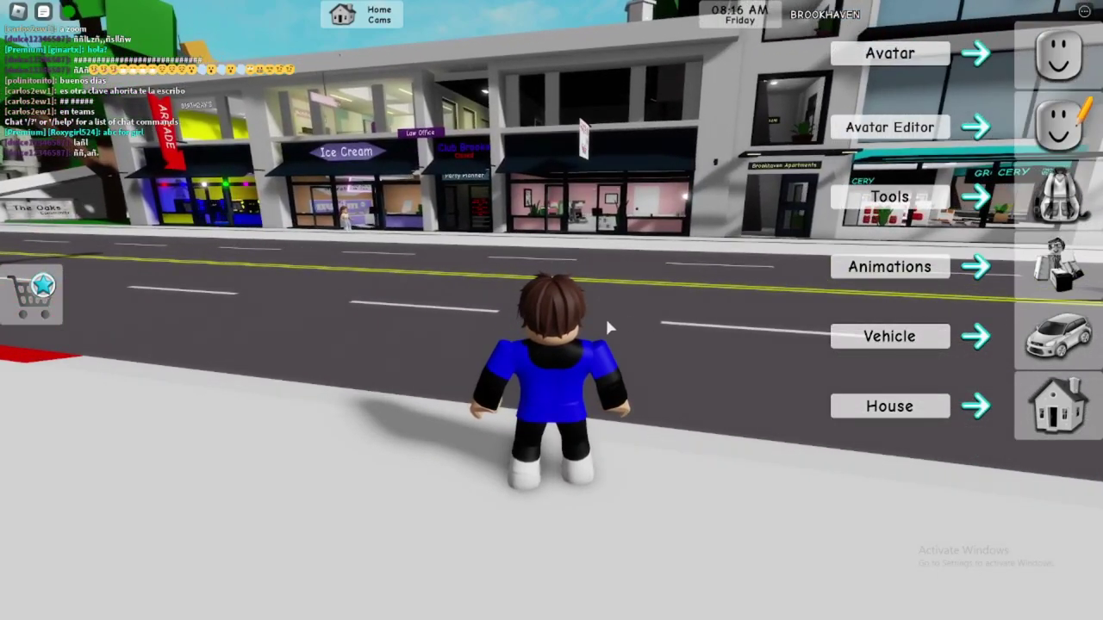
key(d)
key(w)
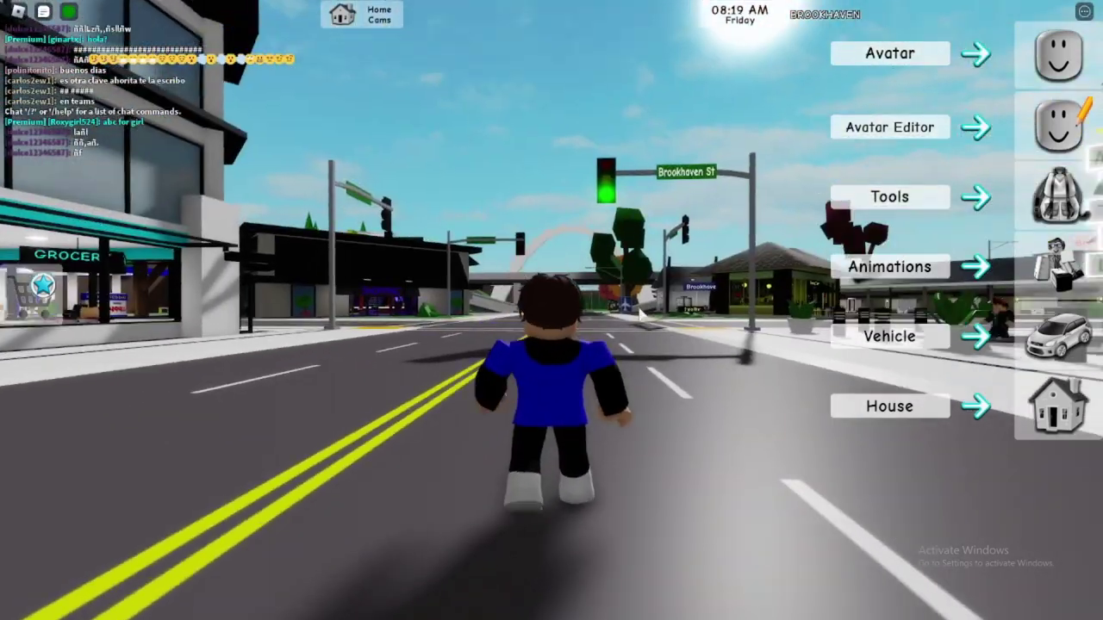
key(Escape)
click(508, 513)
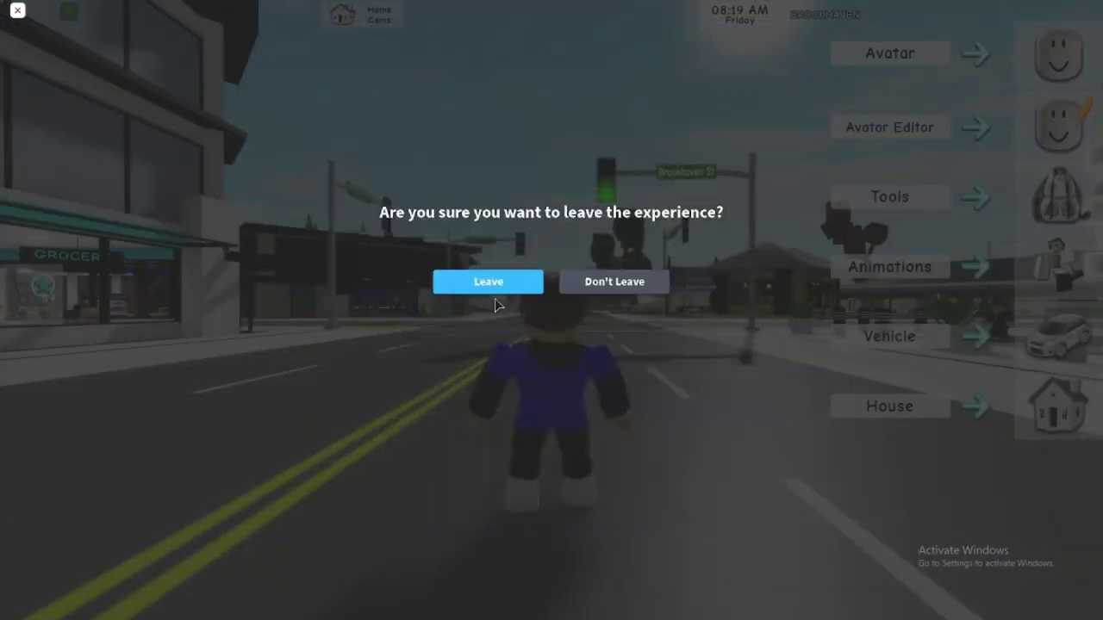
Step: Confirm leaving the Brookhaven game
click(493, 284)
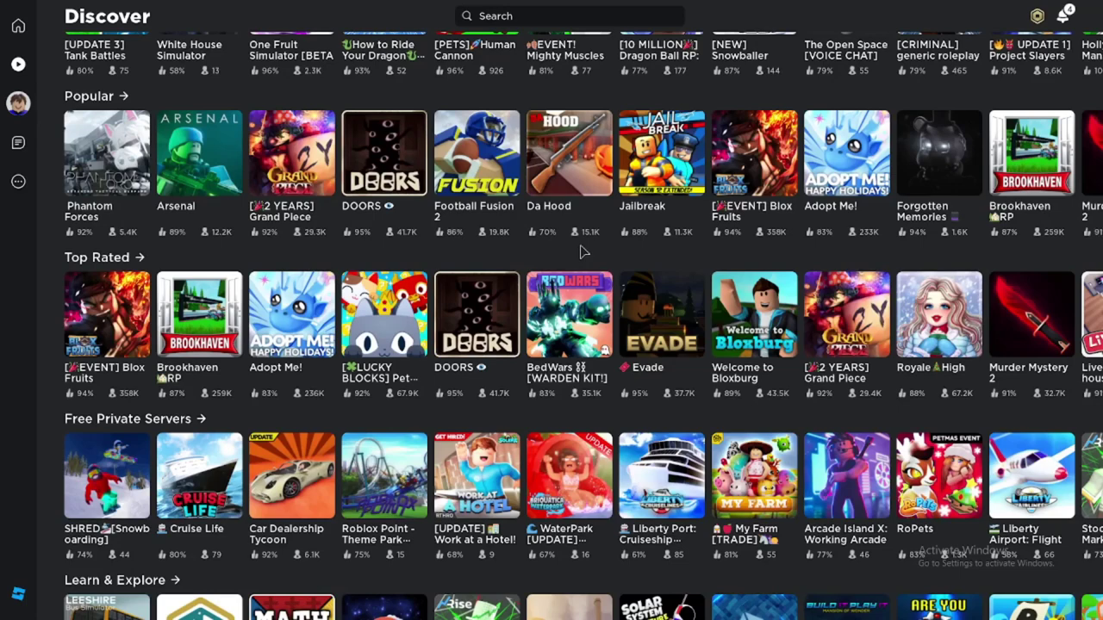
Step: Search the Start menu for Roblox Player and open its shortcut's file location
mouse_move(551, 482)
key(super)
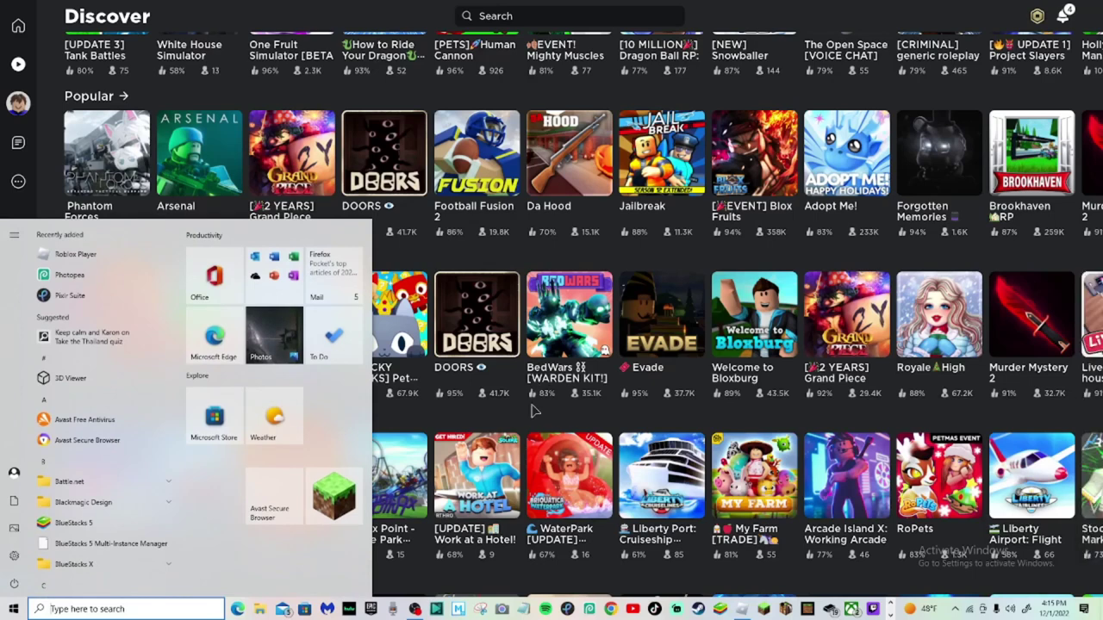
click(156, 608)
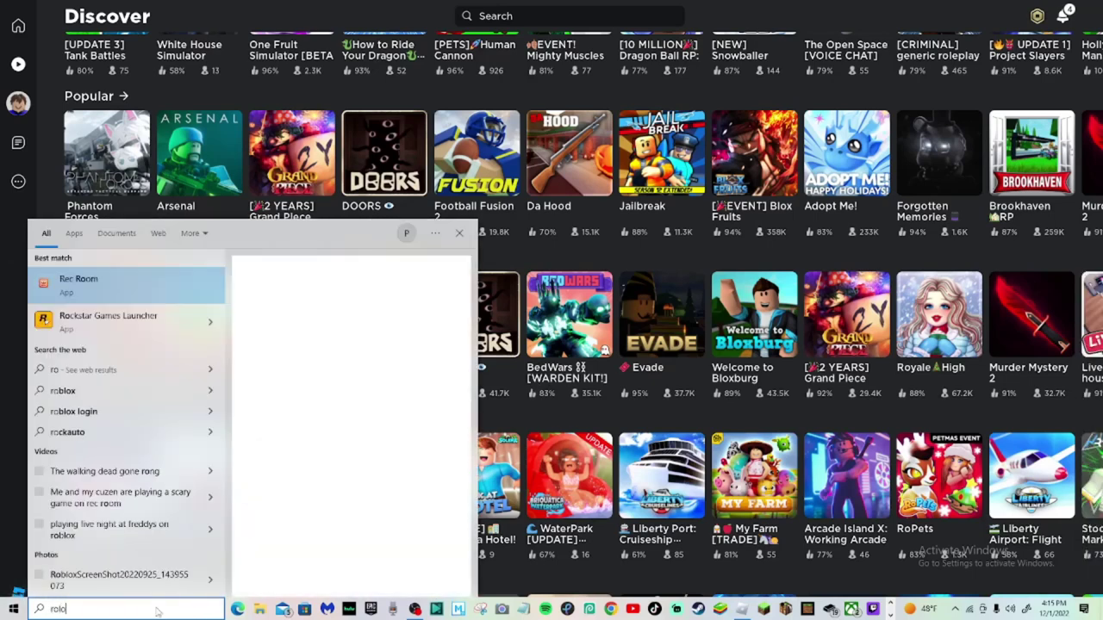
text(rolox)
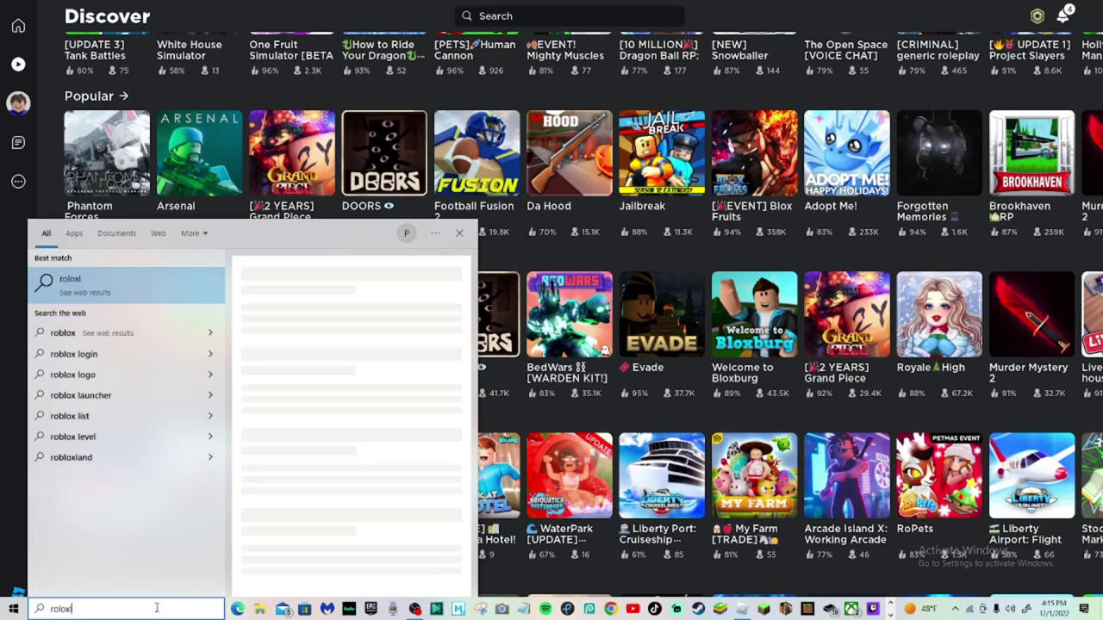
text( pl)
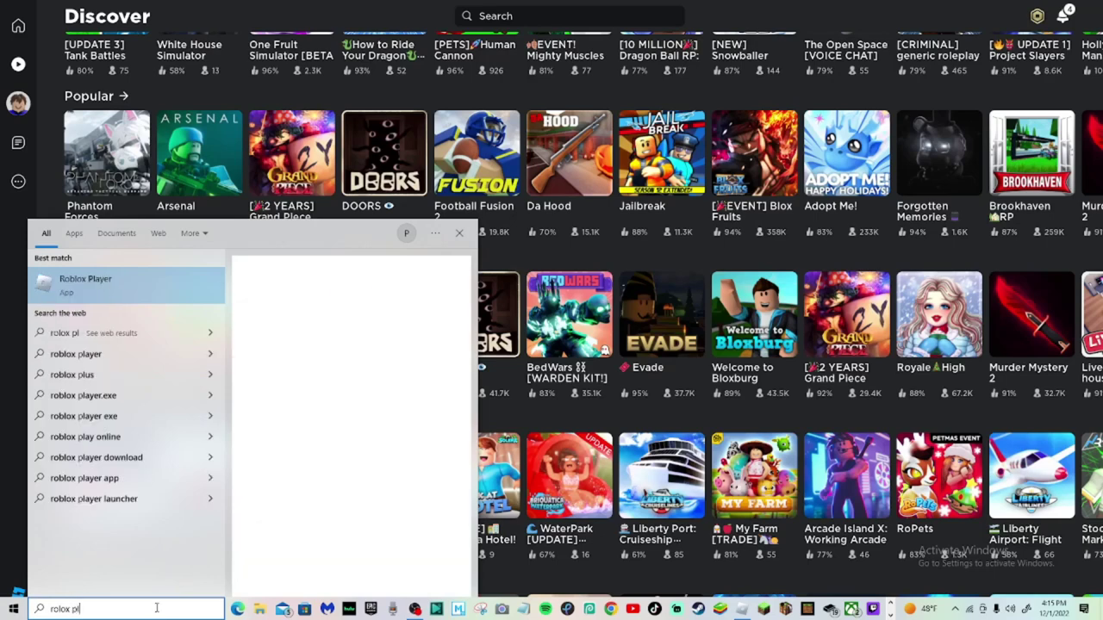
text(ayer)
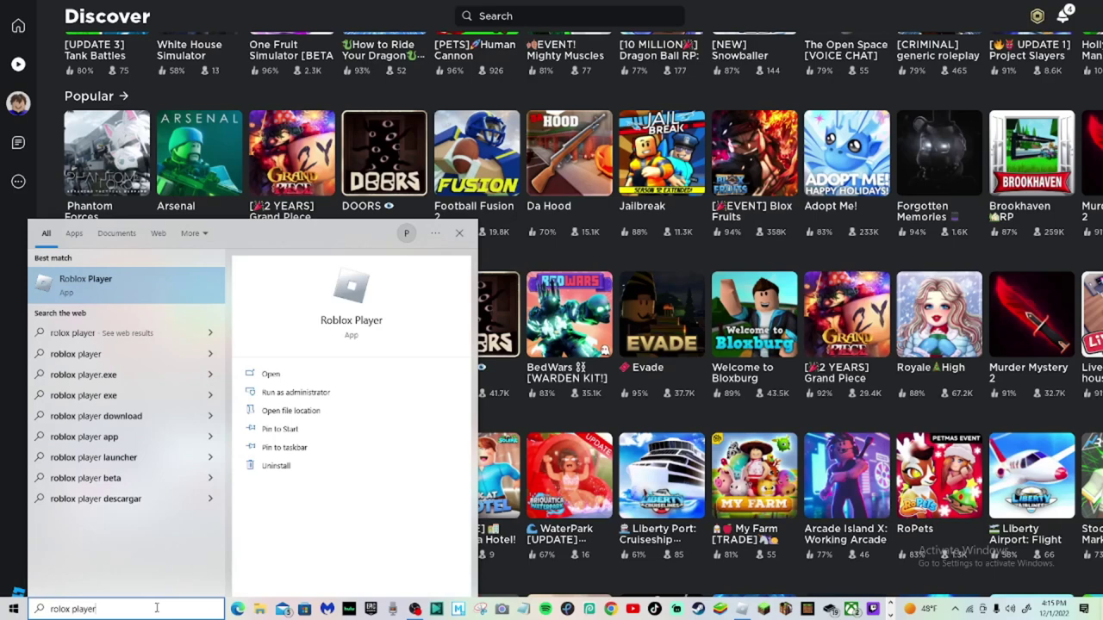
right_click(160, 285)
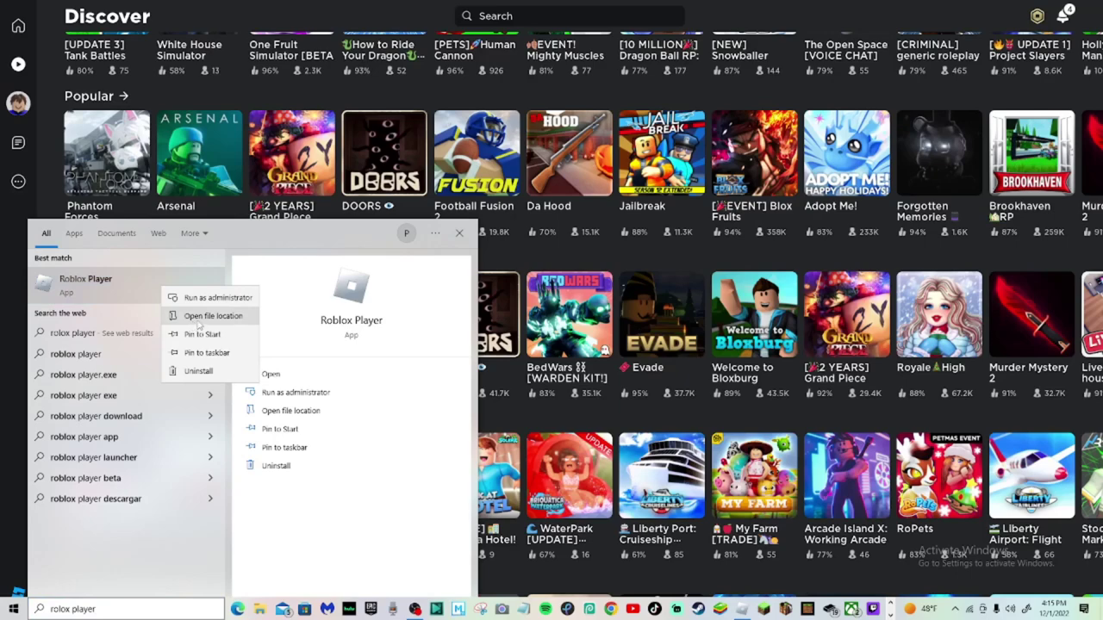
click(207, 316)
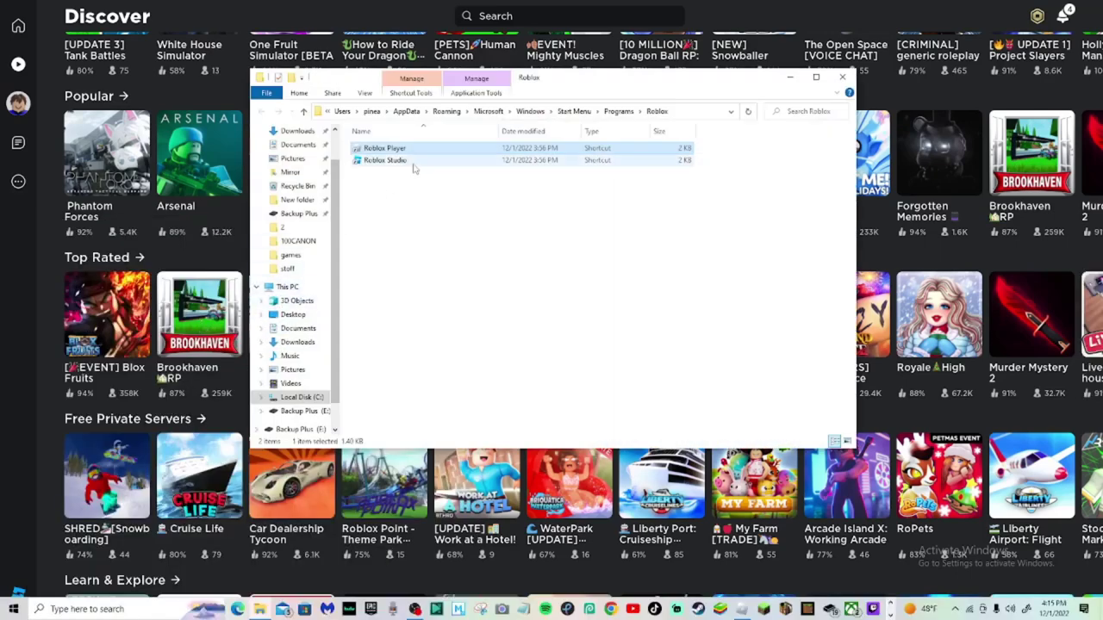
mouse_move(384, 148)
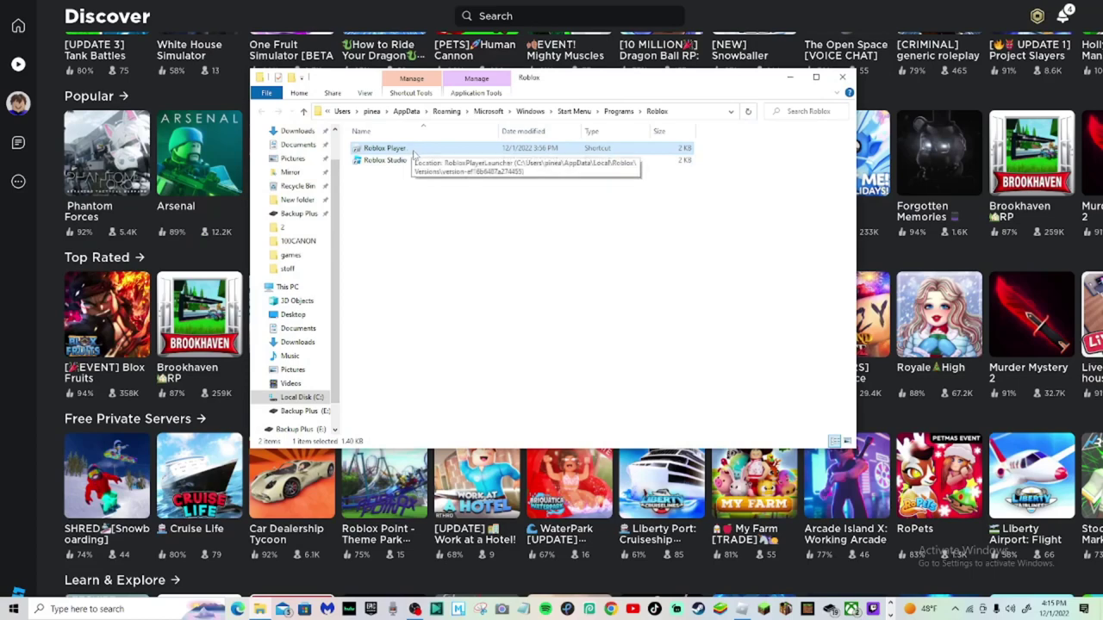
Step: Follow the Roblox Player shortcut to its installed version folder
right_click(414, 153)
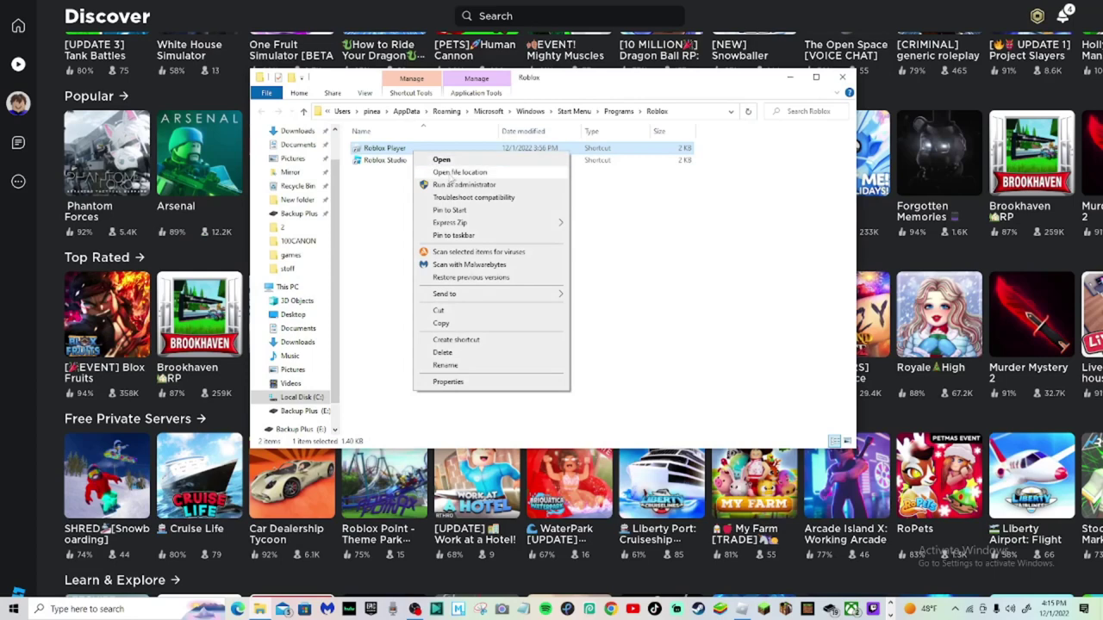
click(452, 175)
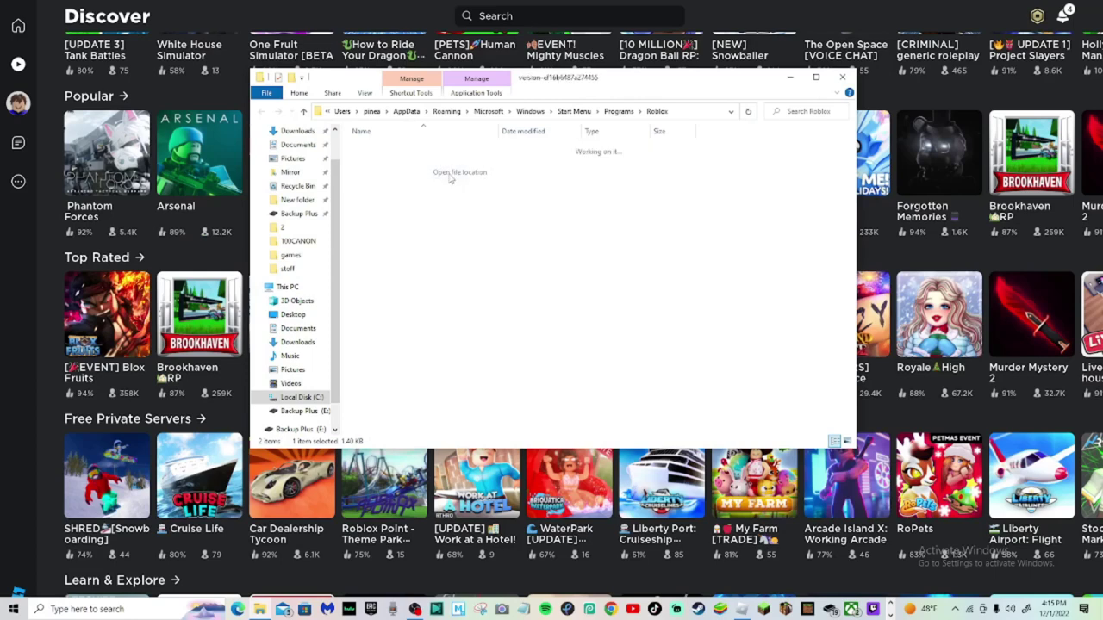
mouse_move(377, 149)
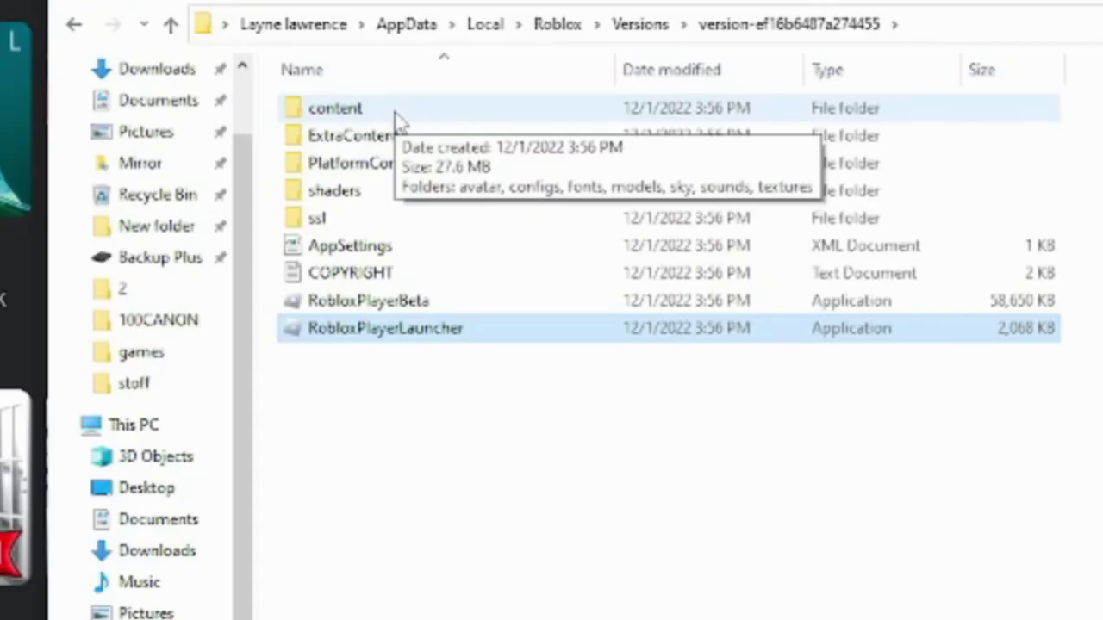
Step: Open content\textures, scroll down to the PNG files and open ArrowCursor
double_click(401, 153)
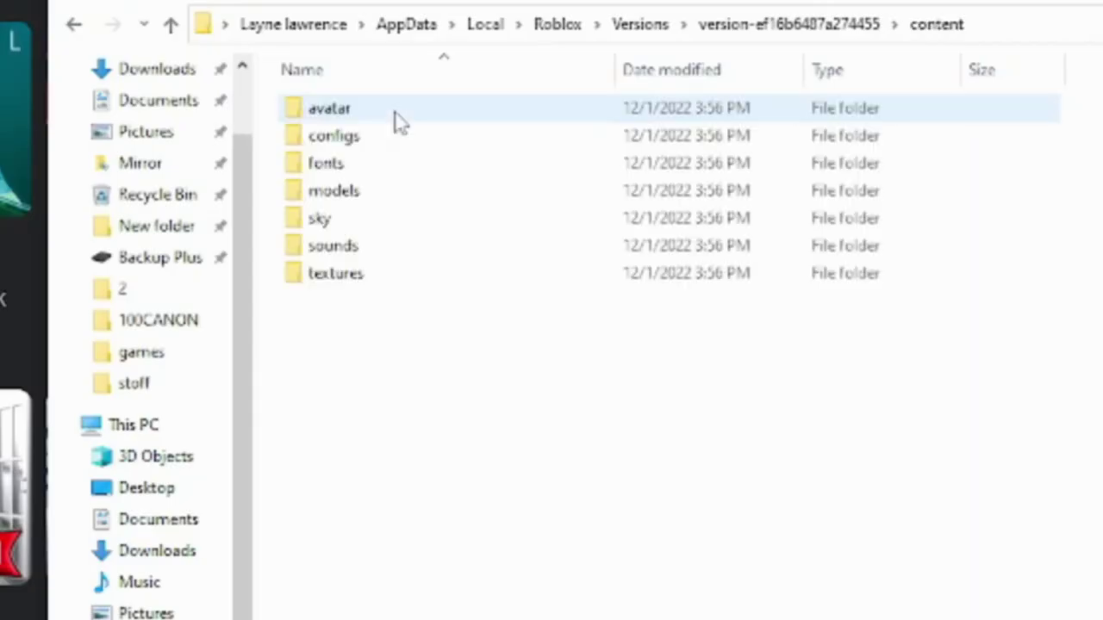
double_click(358, 287)
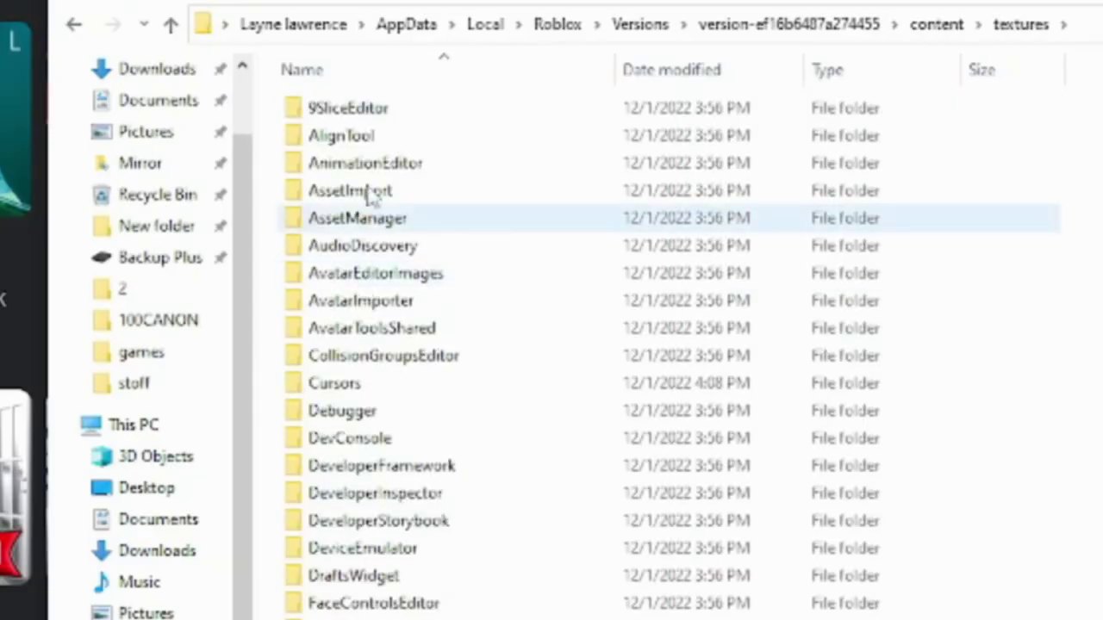
scroll(423, 430, down, 3)
scroll(431, 480, down, 3)
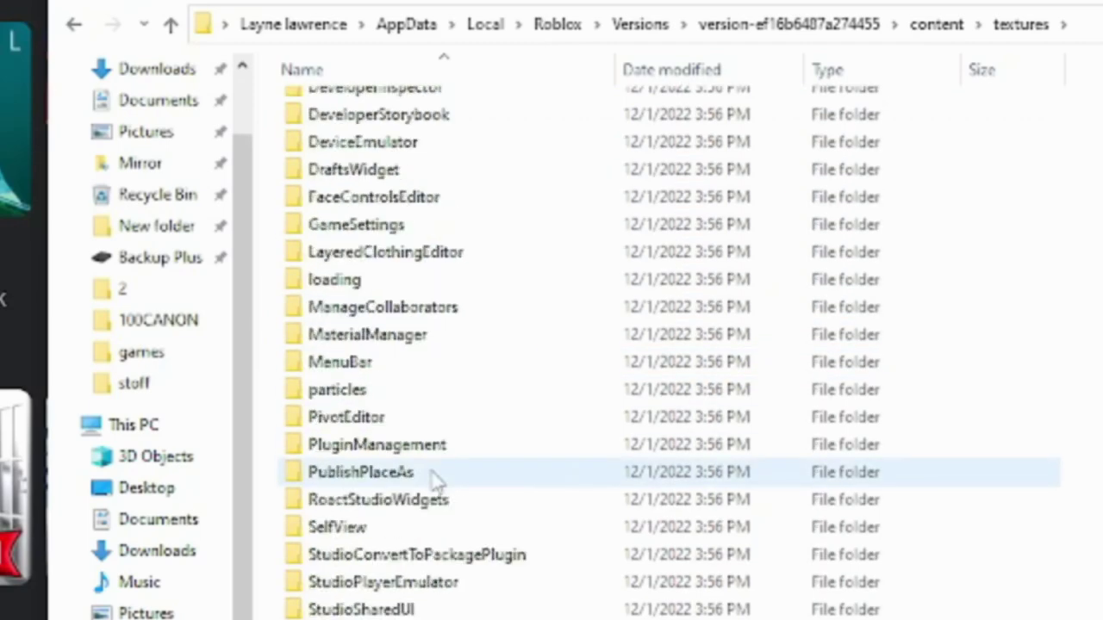
scroll(431, 480, down, 5)
scroll(431, 480, down, 1)
scroll(433, 483, down, 1)
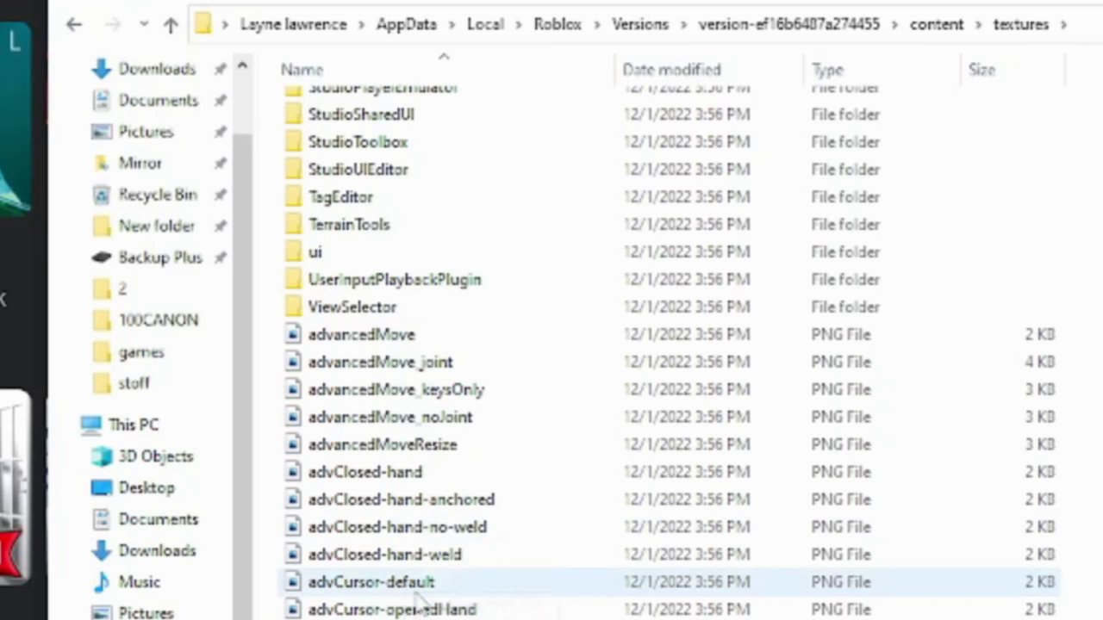
scroll(396, 581, down, 1)
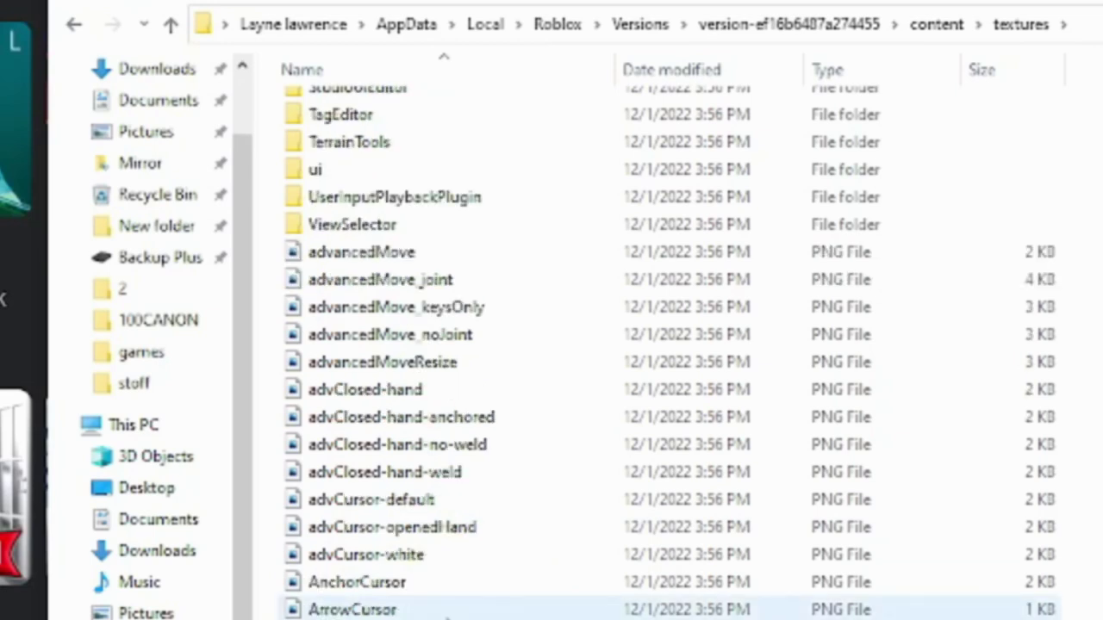
double_click(448, 611)
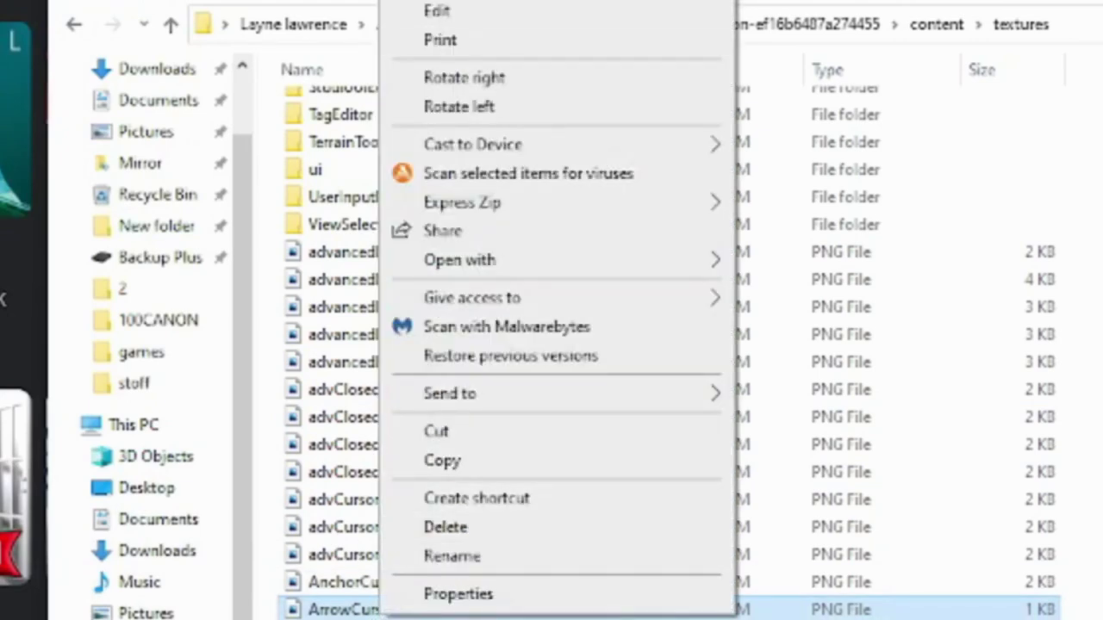
Step: Dismiss the ArrowCursor preview and scroll back up to the Cursors subfolder
key(Escape)
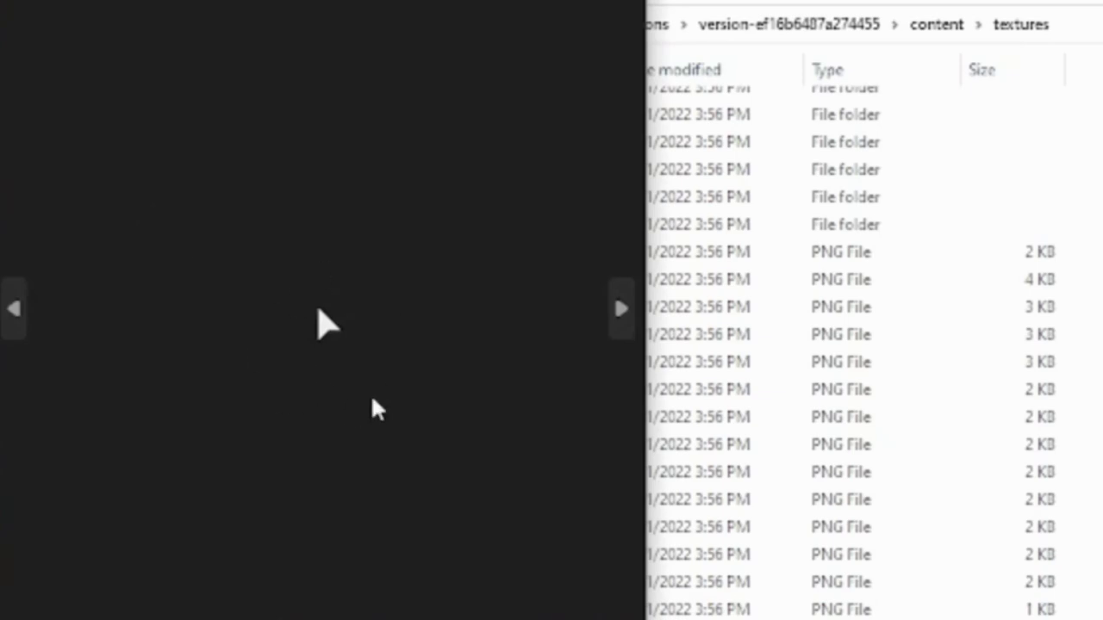
key(alt+Tab)
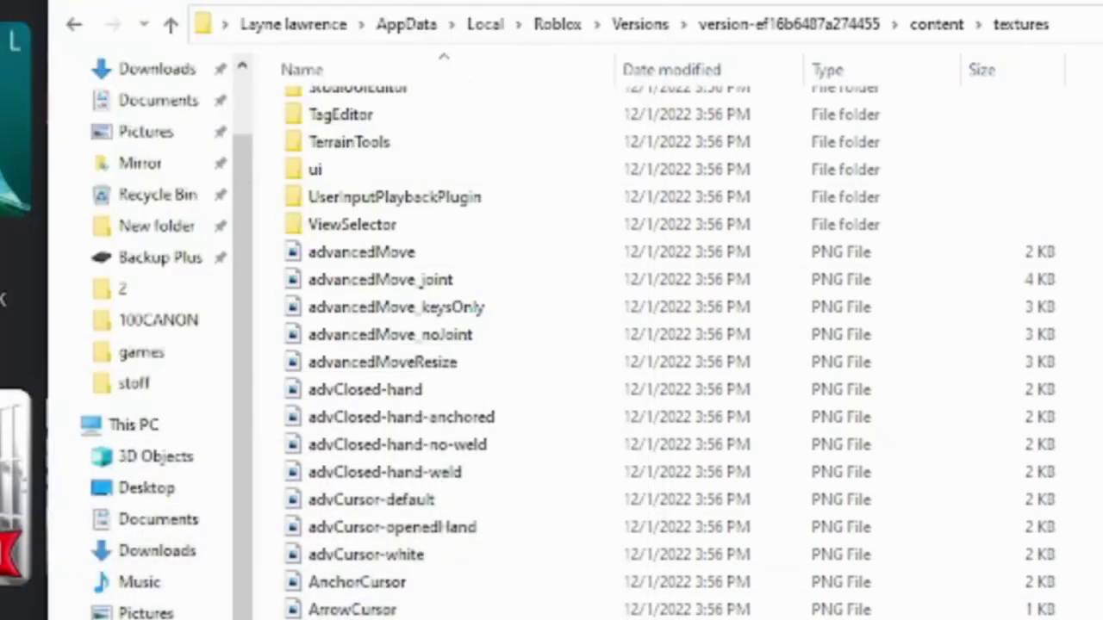
scroll(426, 509, up, 1)
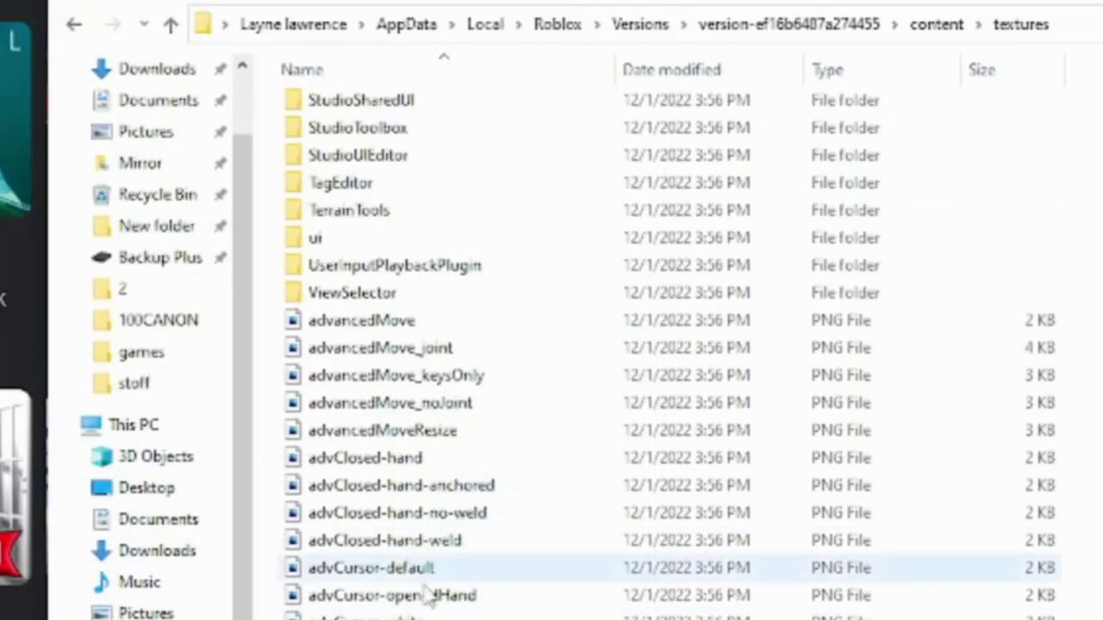
scroll(442, 498, up, 1)
scroll(445, 500, up, 2)
scroll(448, 497, up, 2)
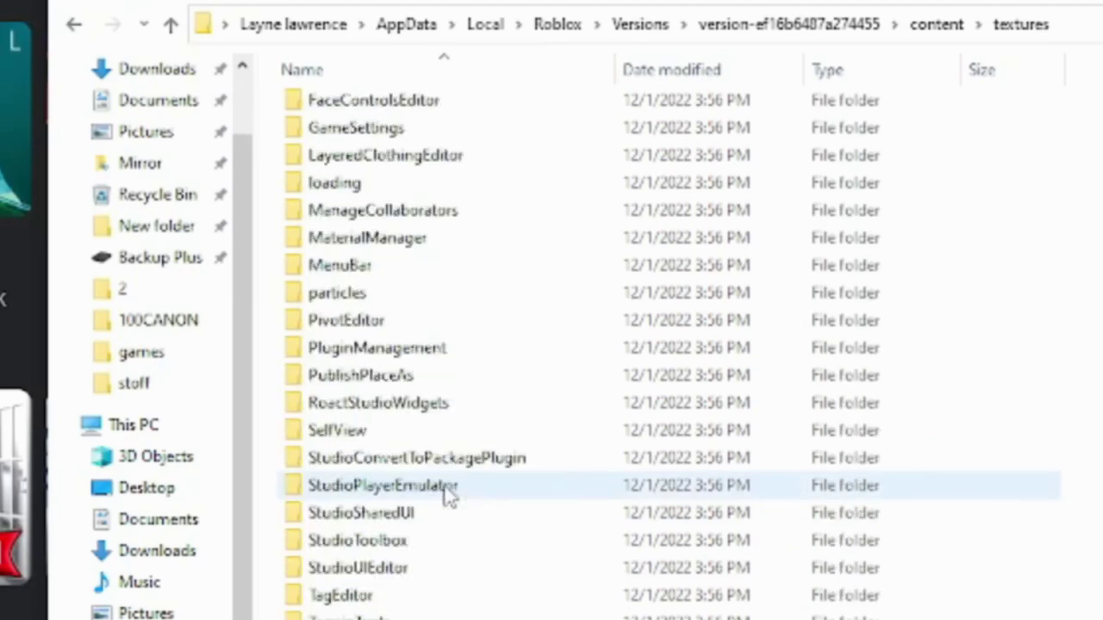
scroll(396, 311, up, 3)
scroll(394, 295, up, 2)
scroll(398, 299, up, 1)
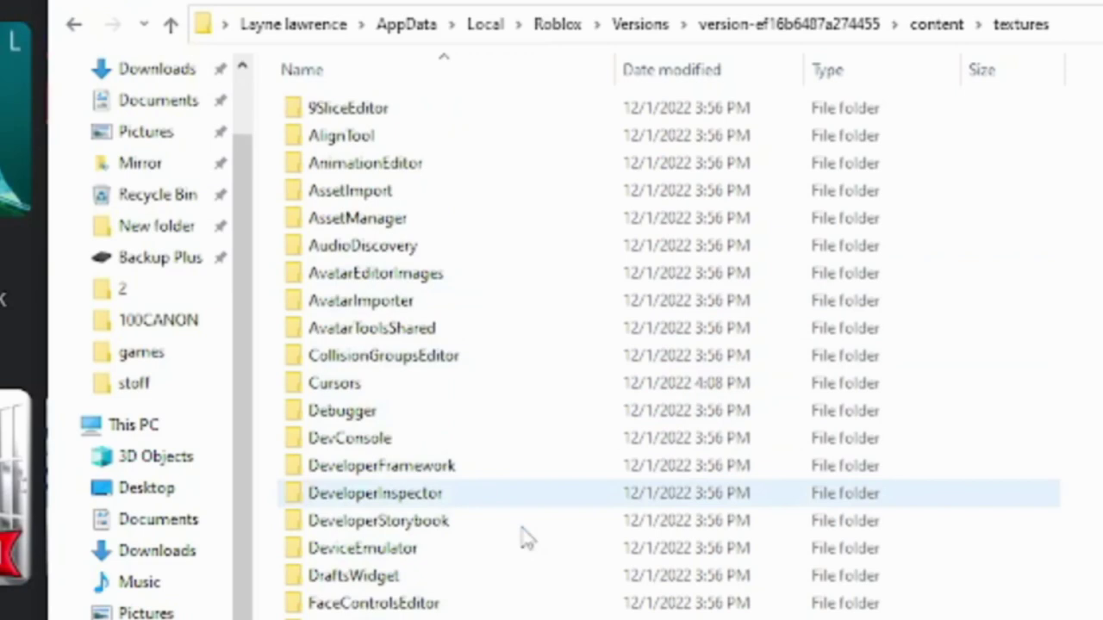
Step: Open Cursors\KeyboardMouse holding ArrowCursor, ArrowFarCursor and IBeamCursor
double_click(387, 389)
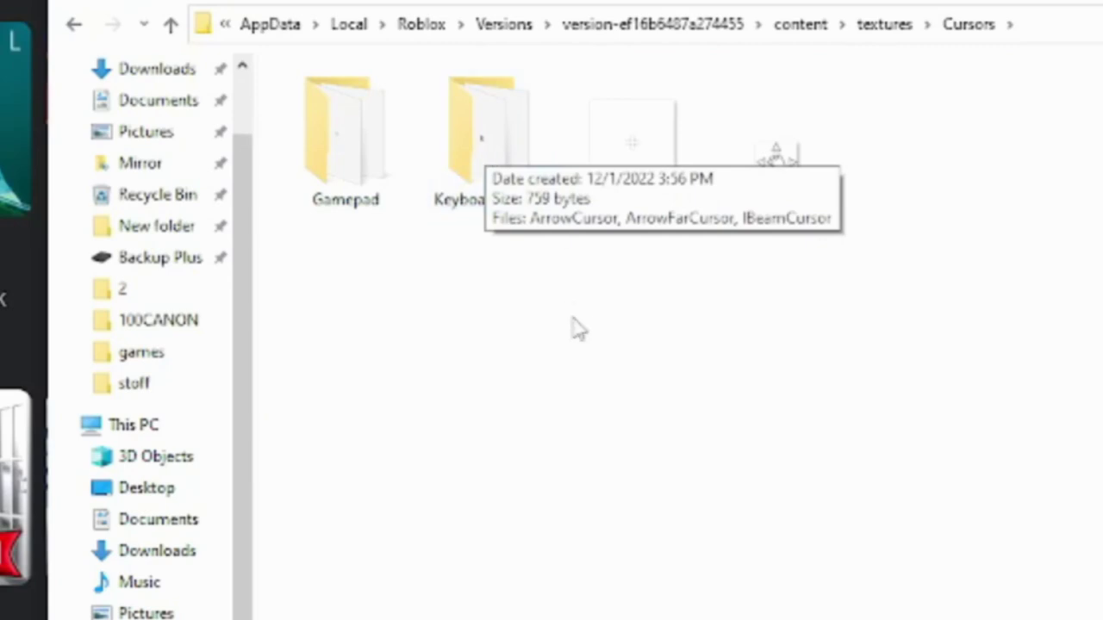
double_click(483, 148)
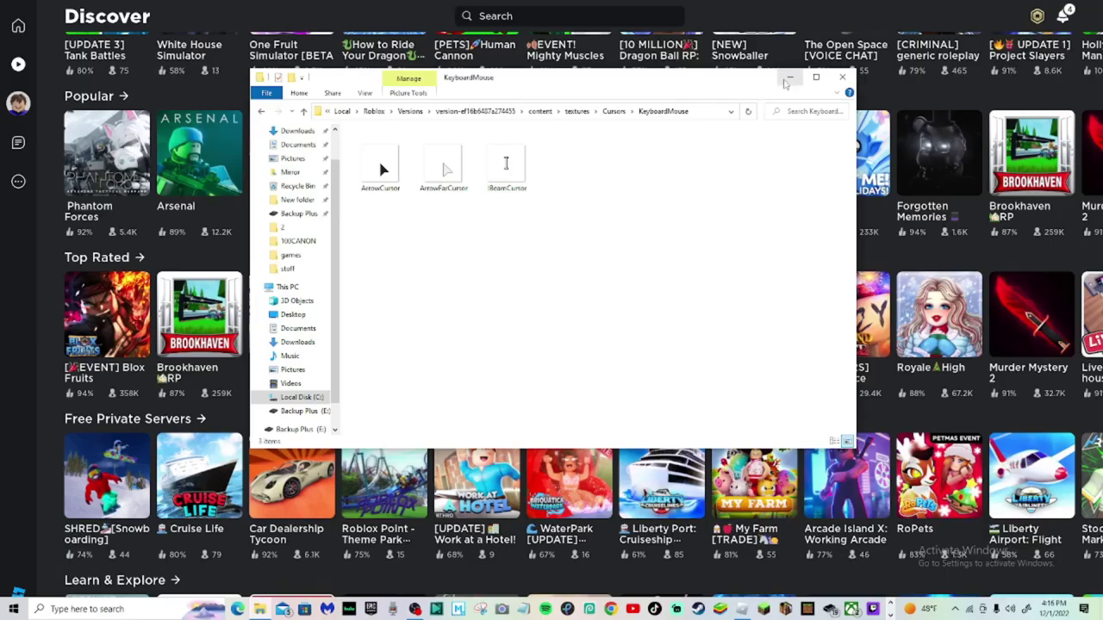
Step: Close File Explorer and scroll Roblox Discover down to the Free Private Servers row
click(843, 79)
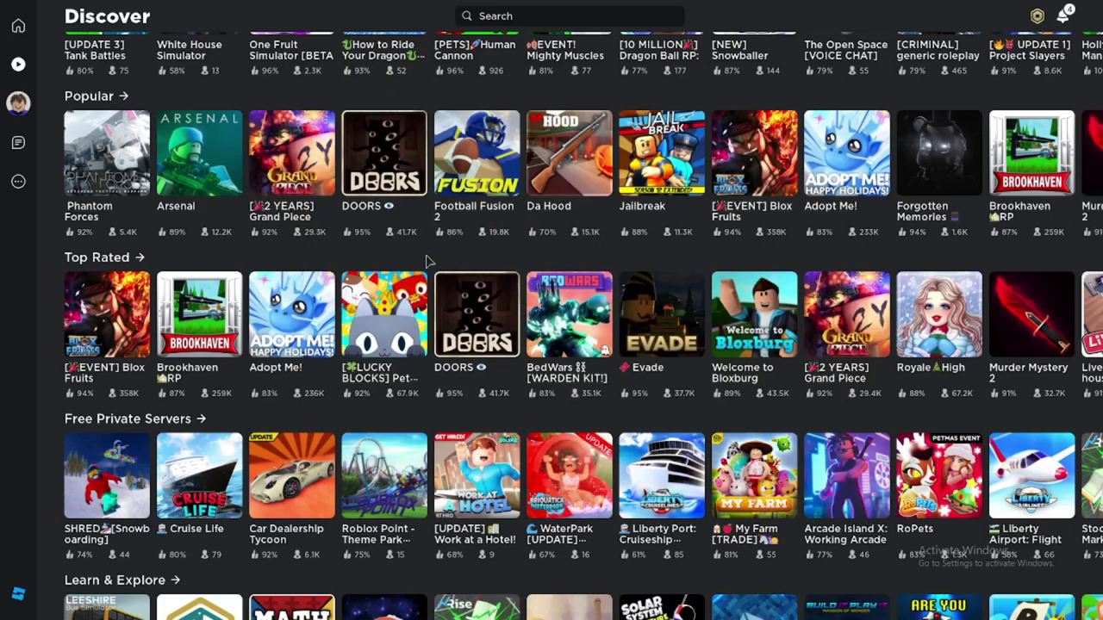
scroll(428, 260, up, 2)
scroll(483, 241, up, 5)
scroll(548, 215, up, 1)
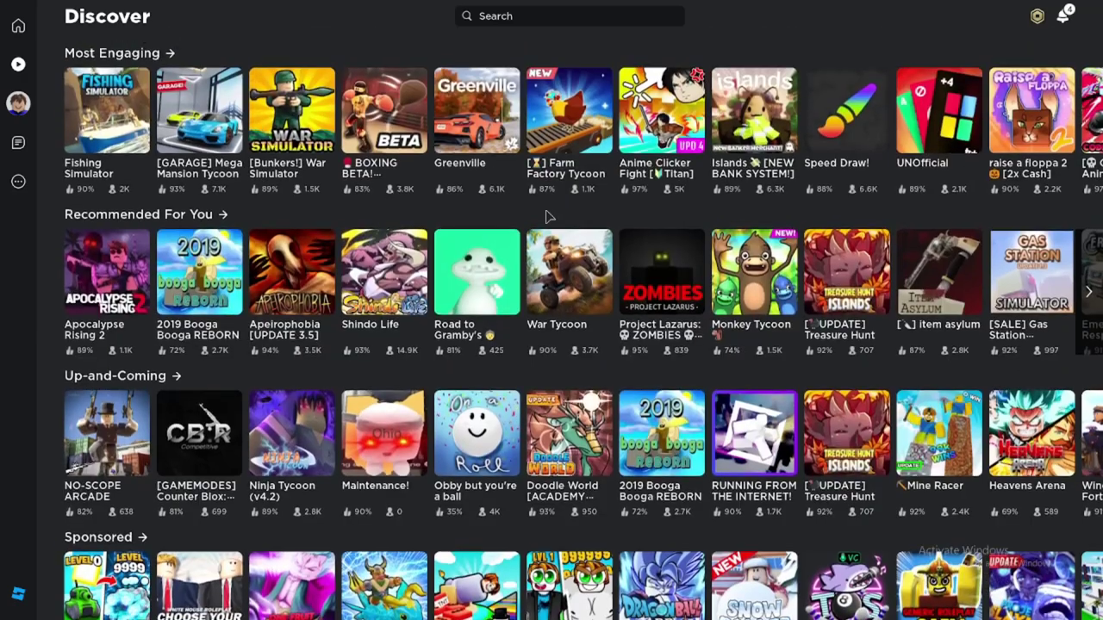
scroll(334, 323, down, 3)
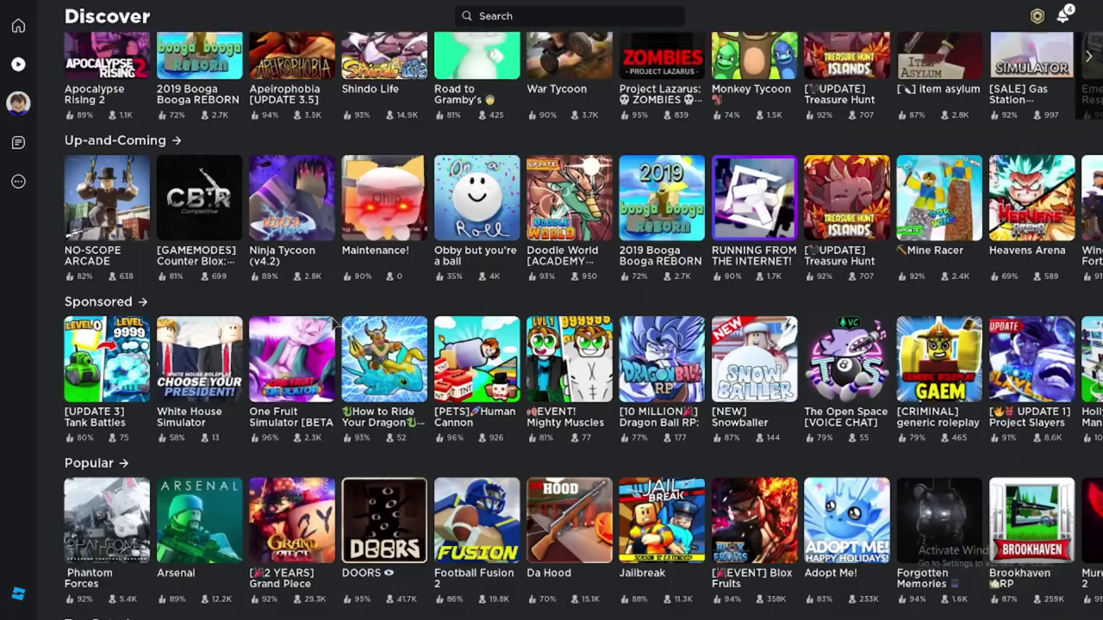
scroll(362, 323, down, 2)
scroll(414, 326, down, 2)
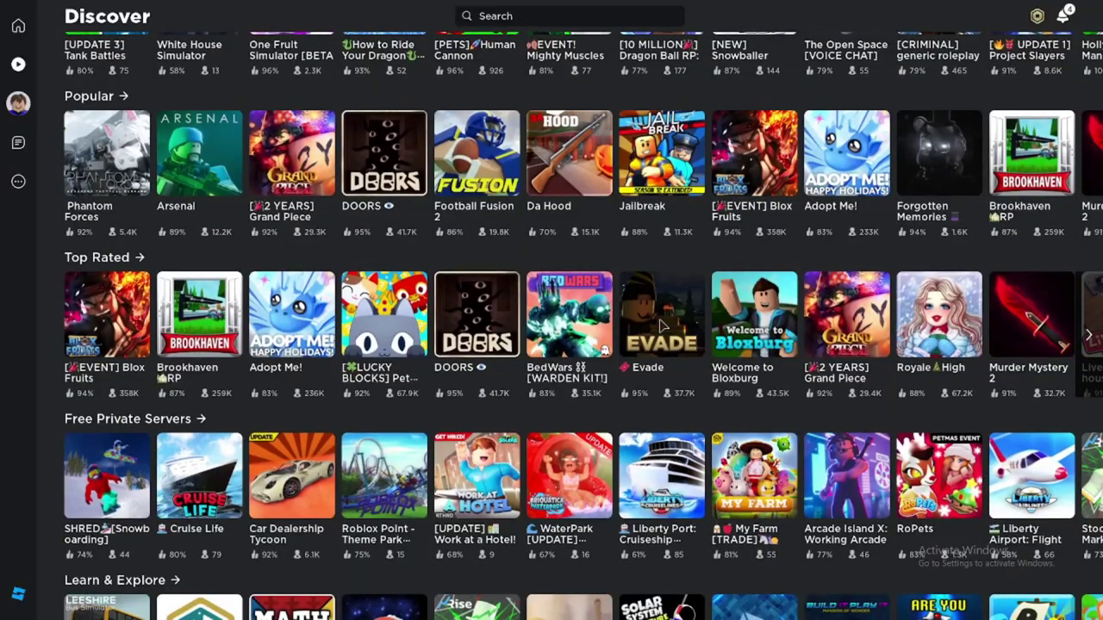
scroll(642, 351, down, 3)
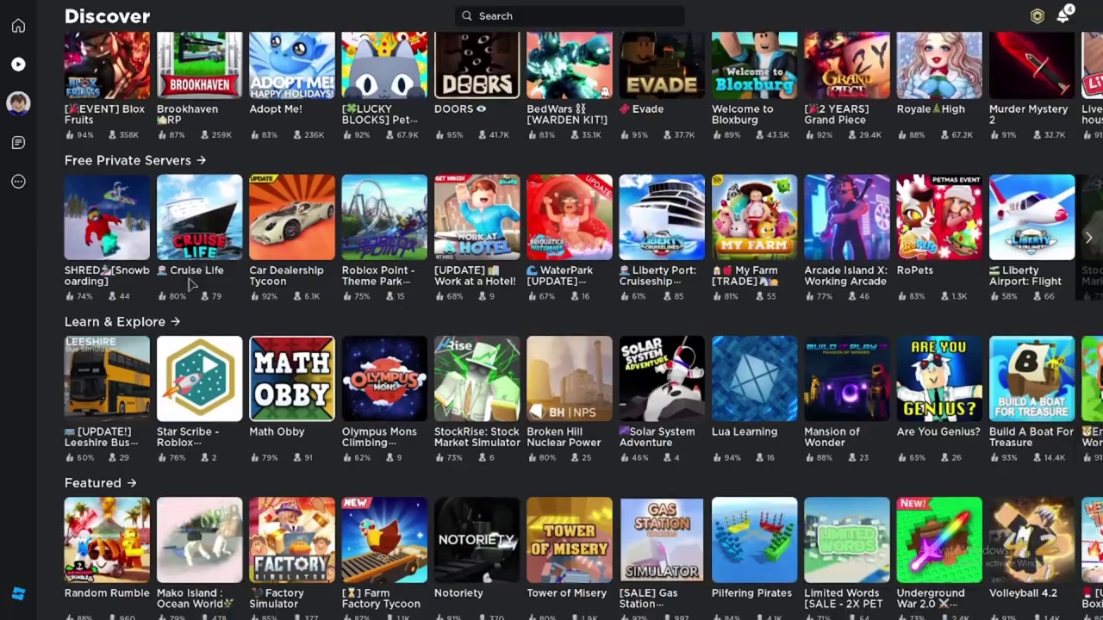
Step: Play SHRED [Snowboarding] briefly, leave it, and close its game page
click(105, 235)
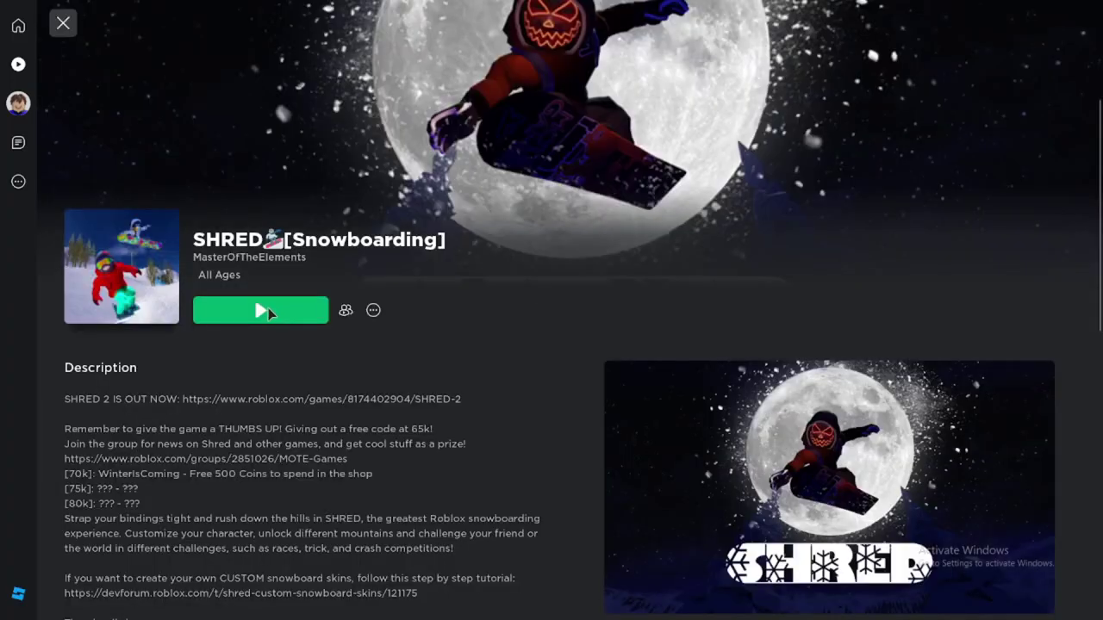
click(267, 312)
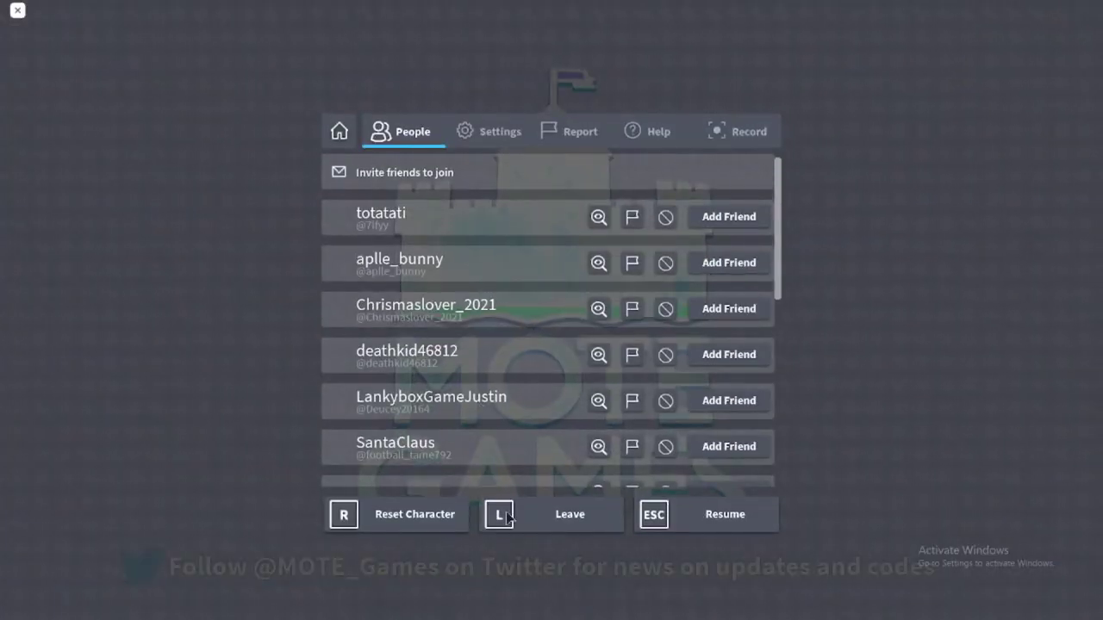
click(507, 517)
click(451, 289)
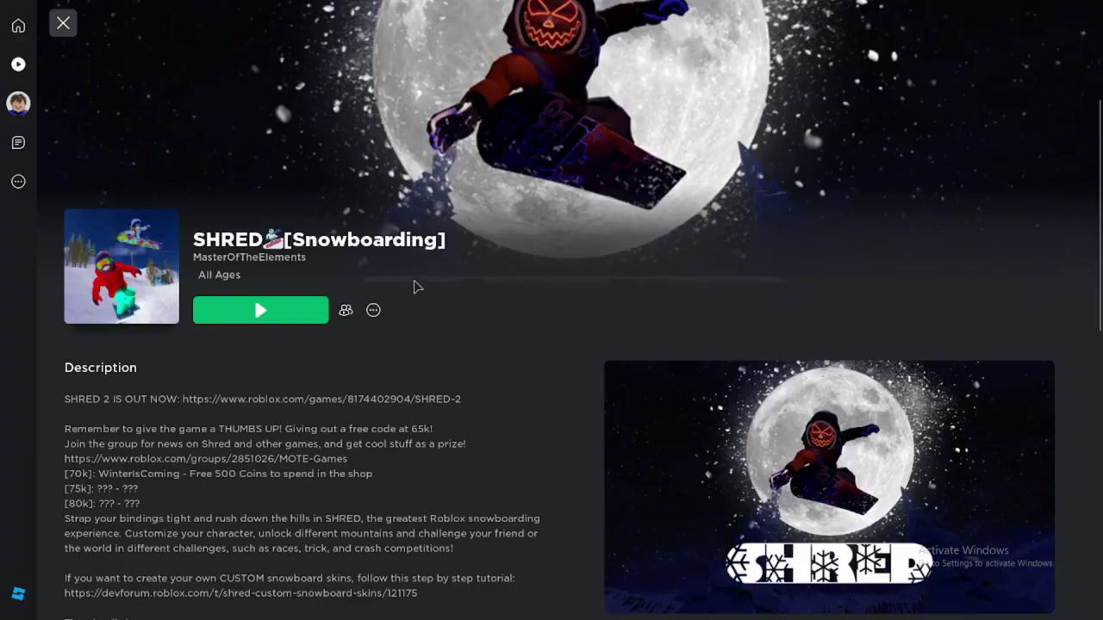
click(58, 24)
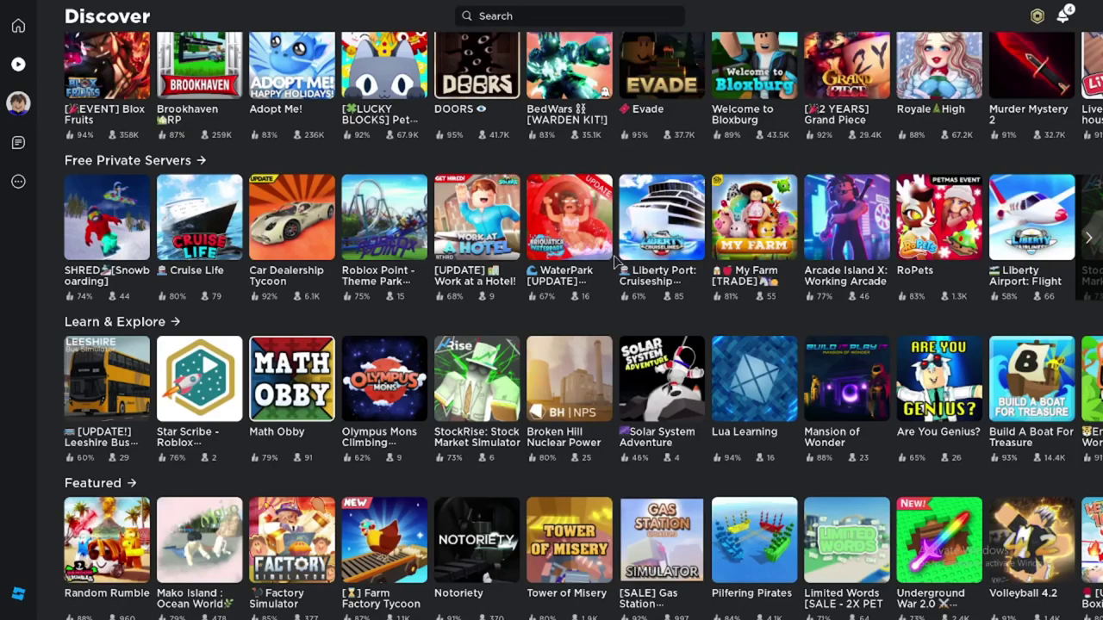